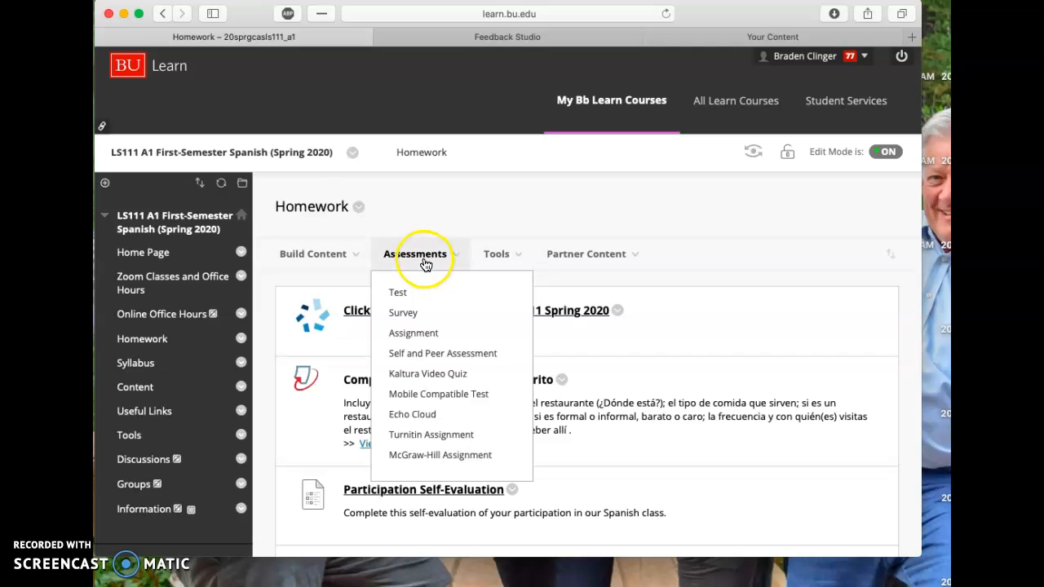
Start a new Turnitin assignment in Homework and review the Paper, PeerMark and Revision assignment type descriptions
left_click(429, 436)
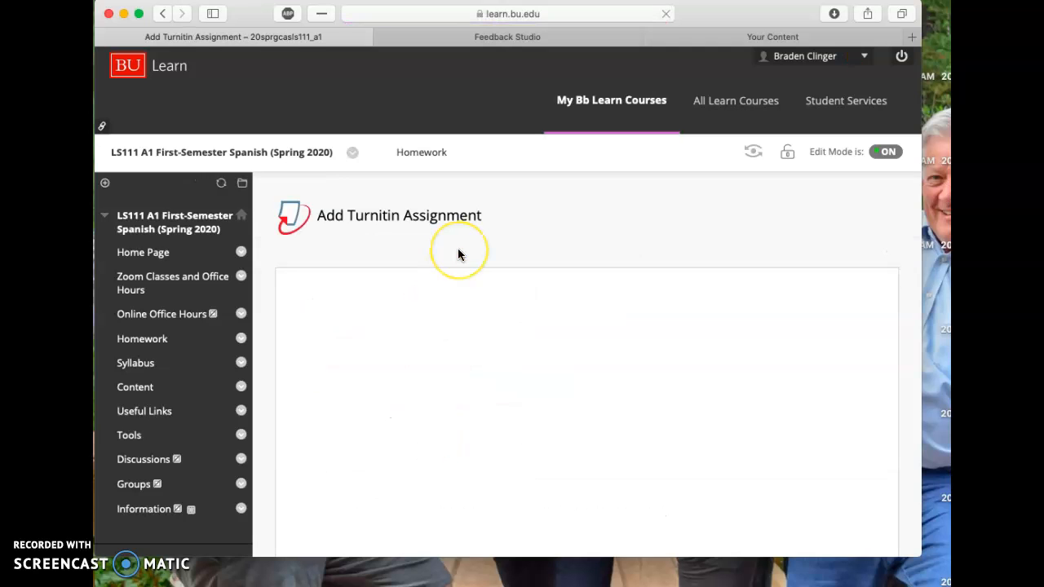
scroll(455, 390, "down", 3)
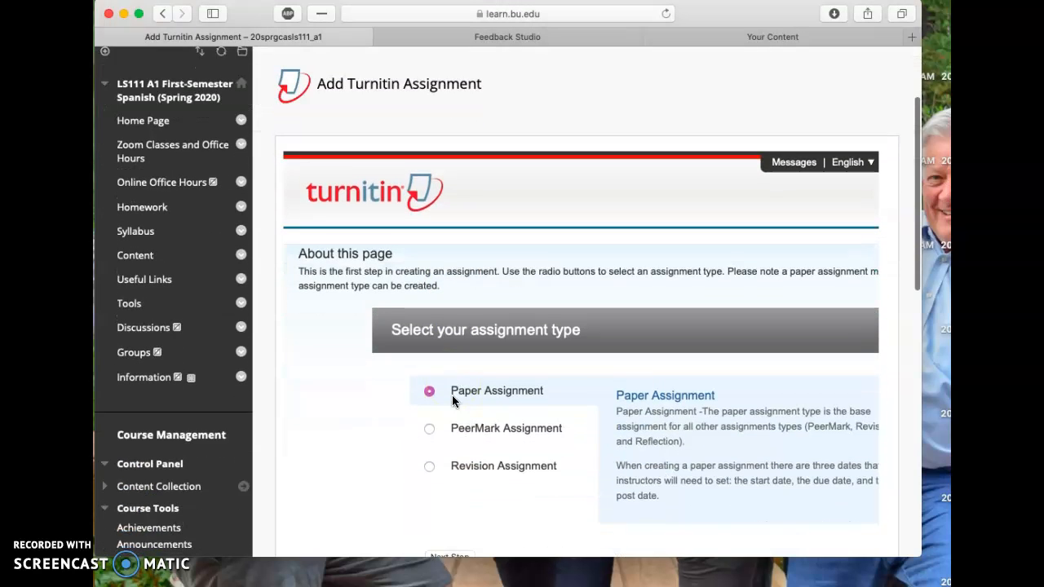
scroll(451, 395, "down", 1)
left_click(506, 392)
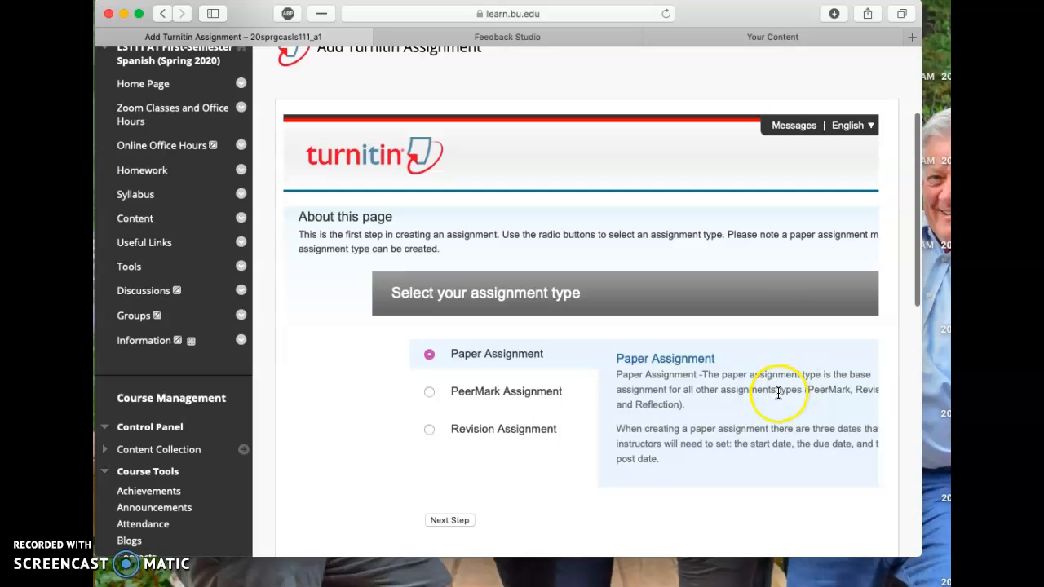
left_click(430, 393)
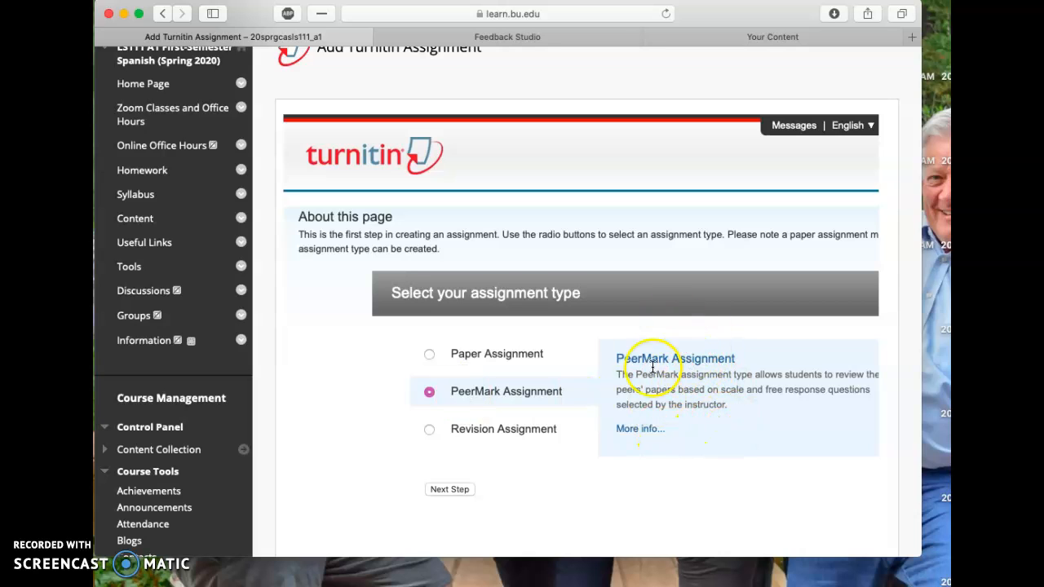
left_click(429, 429)
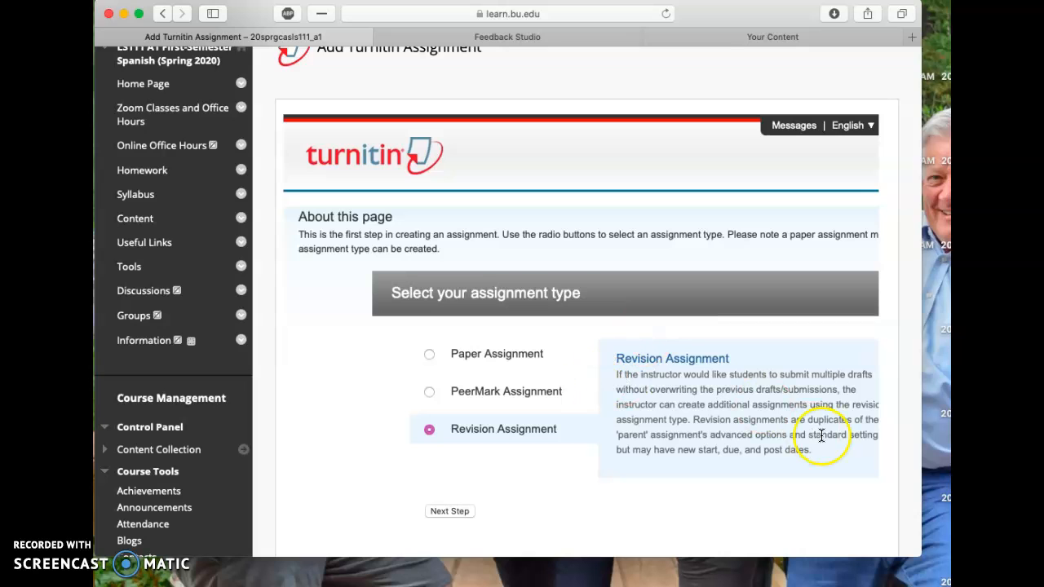
left_click(428, 355)
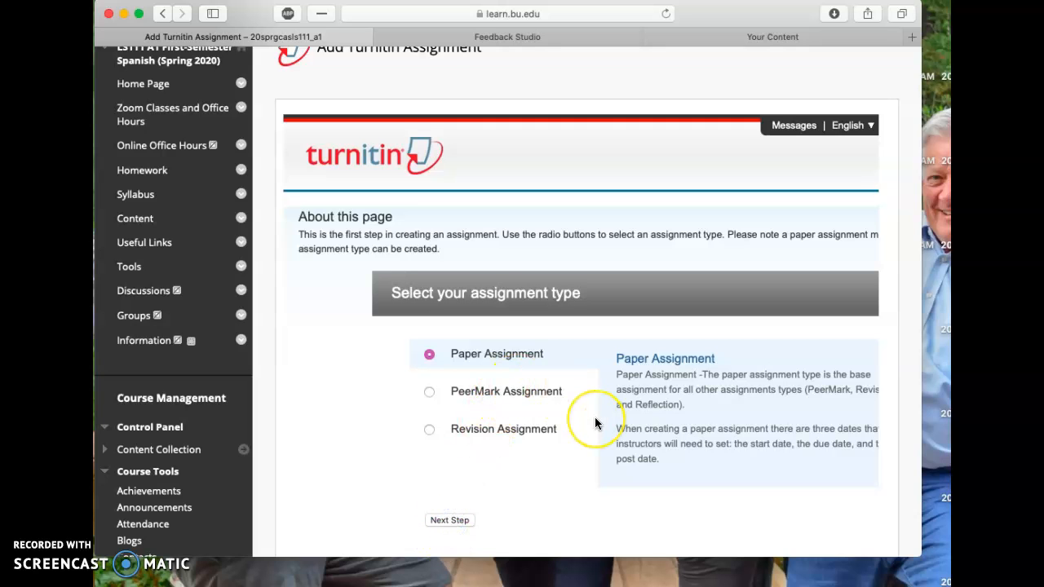
scroll(594, 417, "down", 3)
left_click(447, 430)
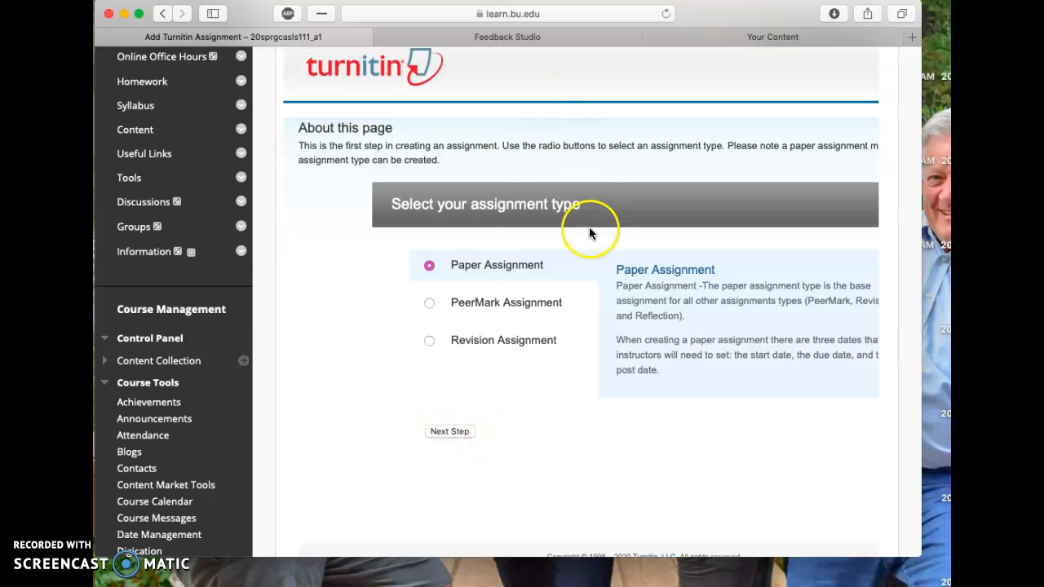
Leave the Turnitin assignment setup and return to the course's Homework page
scroll(588, 228, "up", 8)
scroll(588, 234, "down", 3)
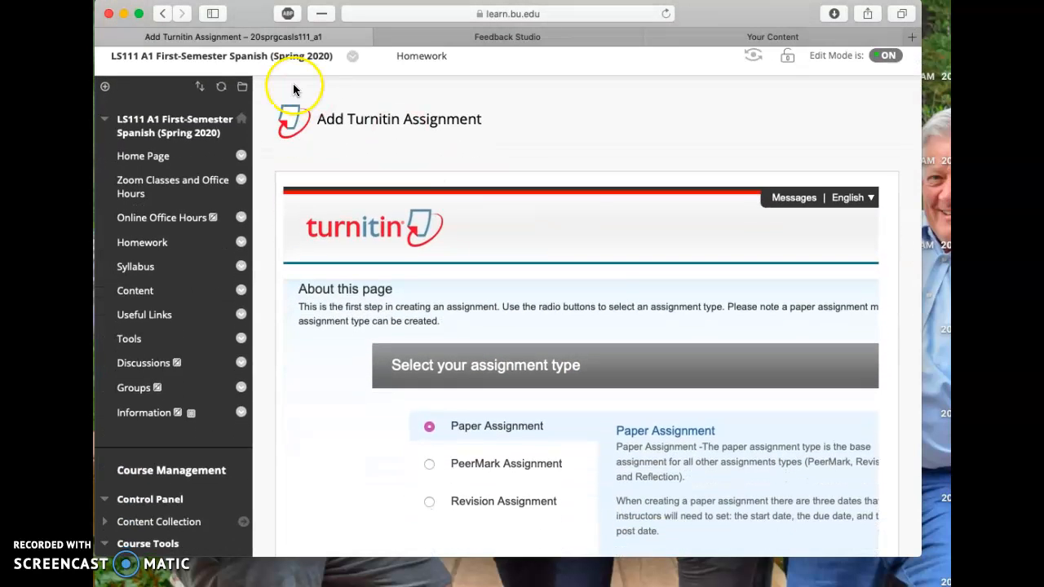
left_click(164, 18)
left_click(425, 259)
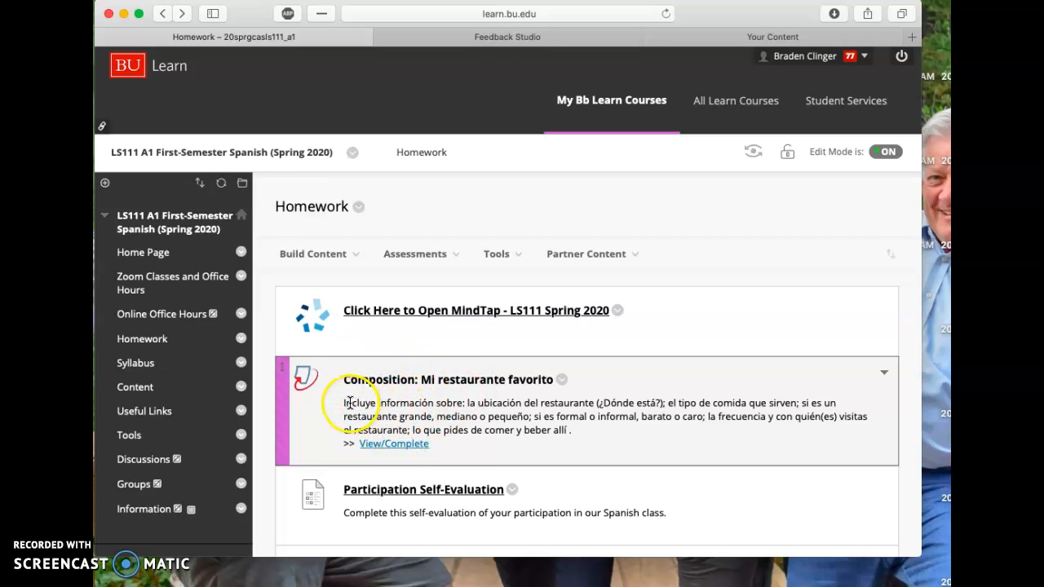
Review the instructions and submission form of "Composition: Mi restaurante favorito", and leave without submitting a file
left_click_drag(346, 403, 568, 429)
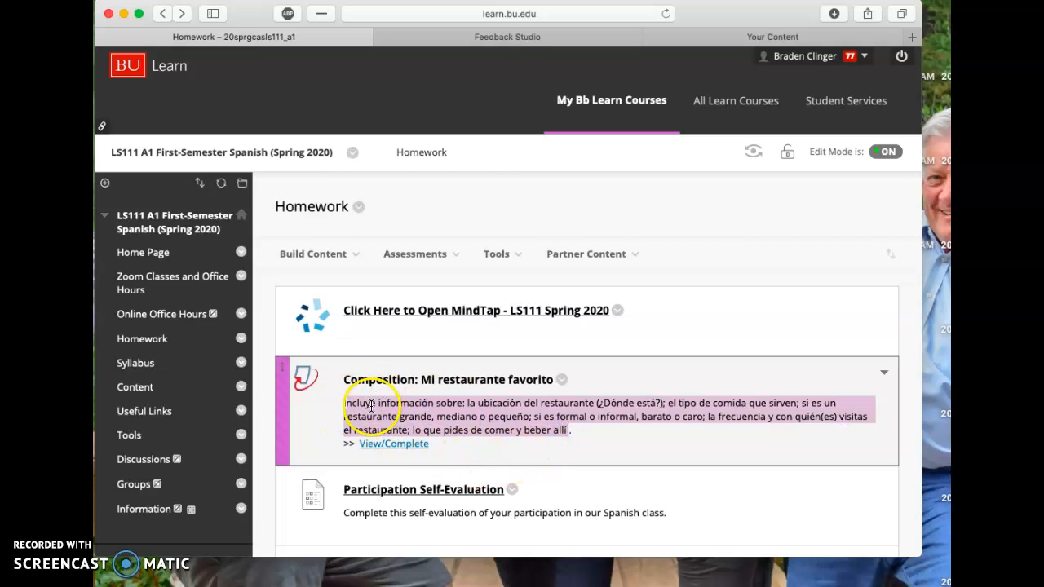
left_click(378, 446)
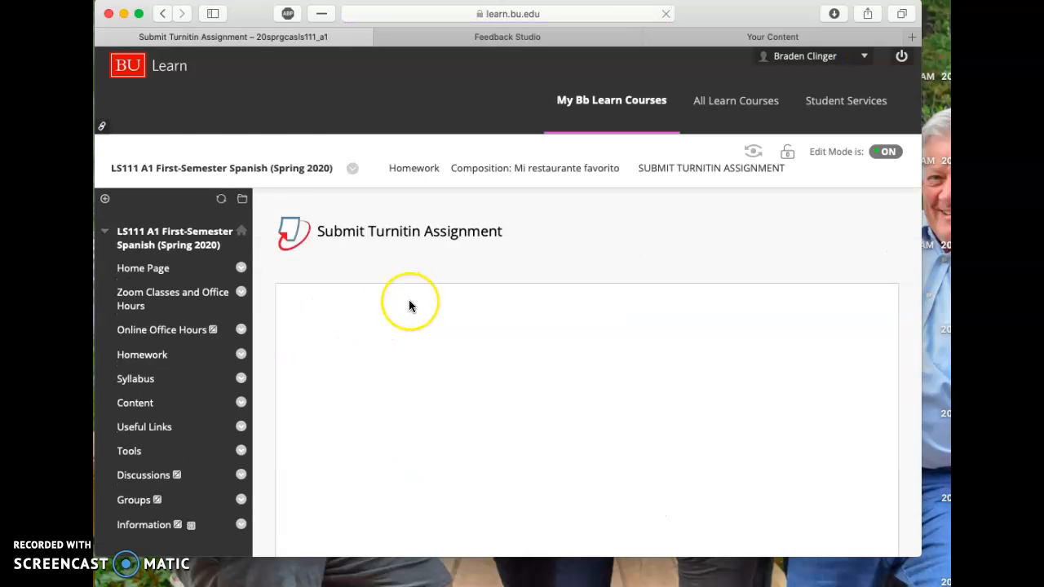
scroll(409, 303, "down", 4)
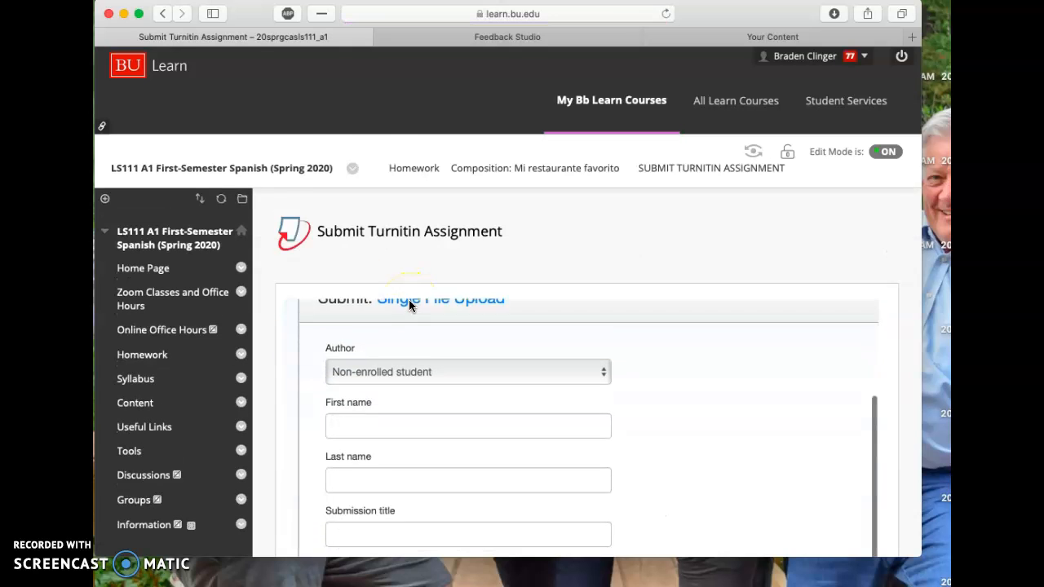
scroll(396, 412, "down", 8)
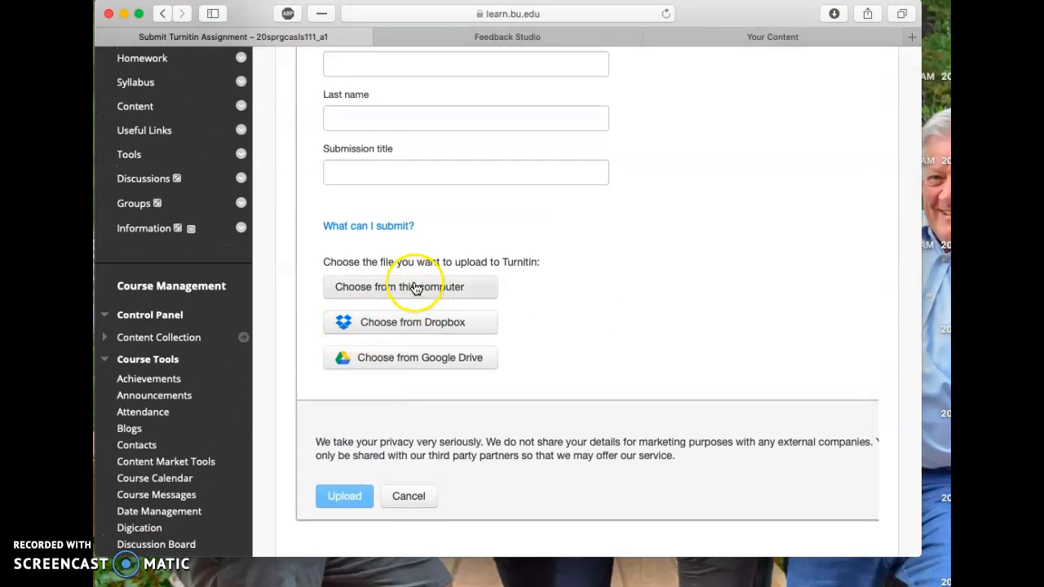
left_click(405, 497)
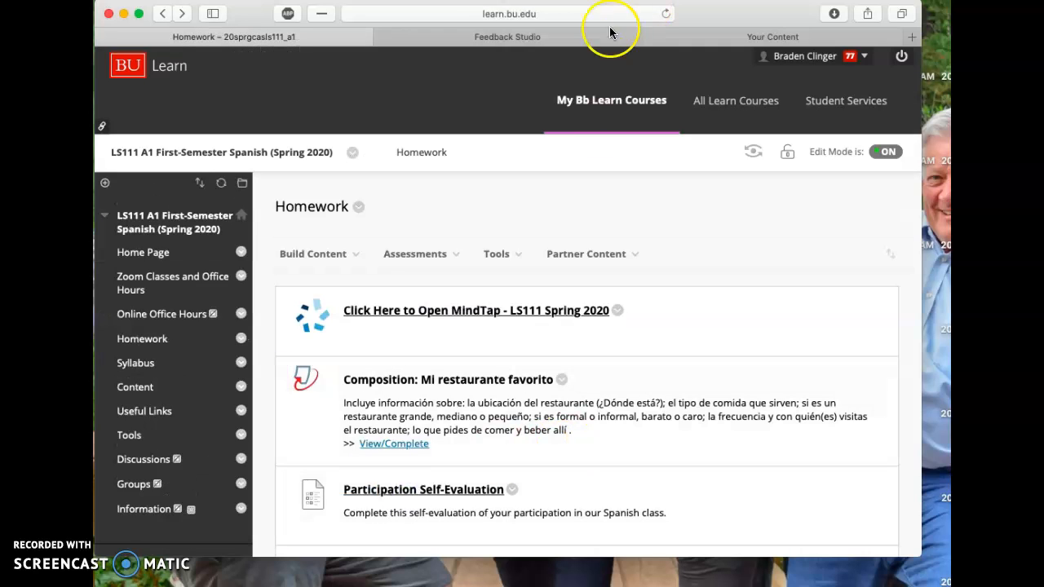
Switch to Feedback Studio and look through the HOMEWORK TEST paper as far as page 5
left_click(528, 38)
scroll(440, 224, "up", 2)
scroll(440, 223, "up", 5)
scroll(441, 223, "down", 3)
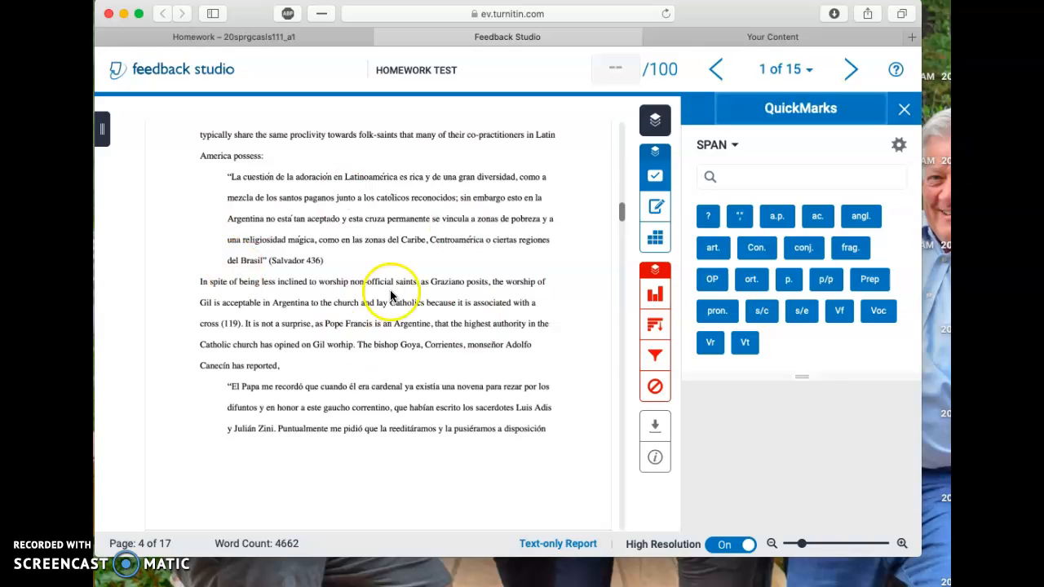
scroll(391, 296, "down", 15)
scroll(391, 295, "down", 2)
scroll(391, 296, "up", 1)
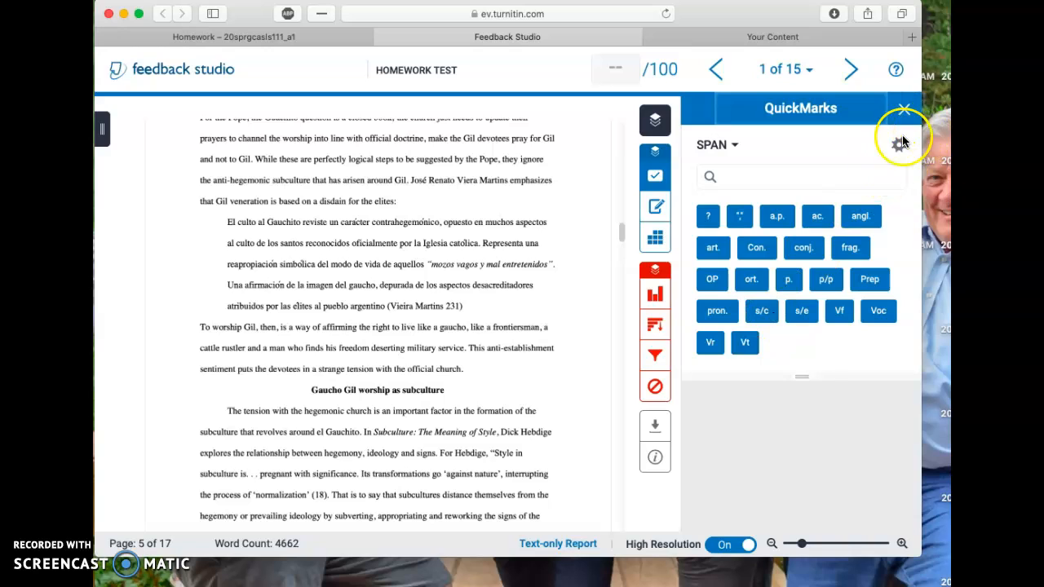
Review the descriptions of the a.p., ac., angl. and Con. QuickMarks in the SPAN set
left_click(776, 218)
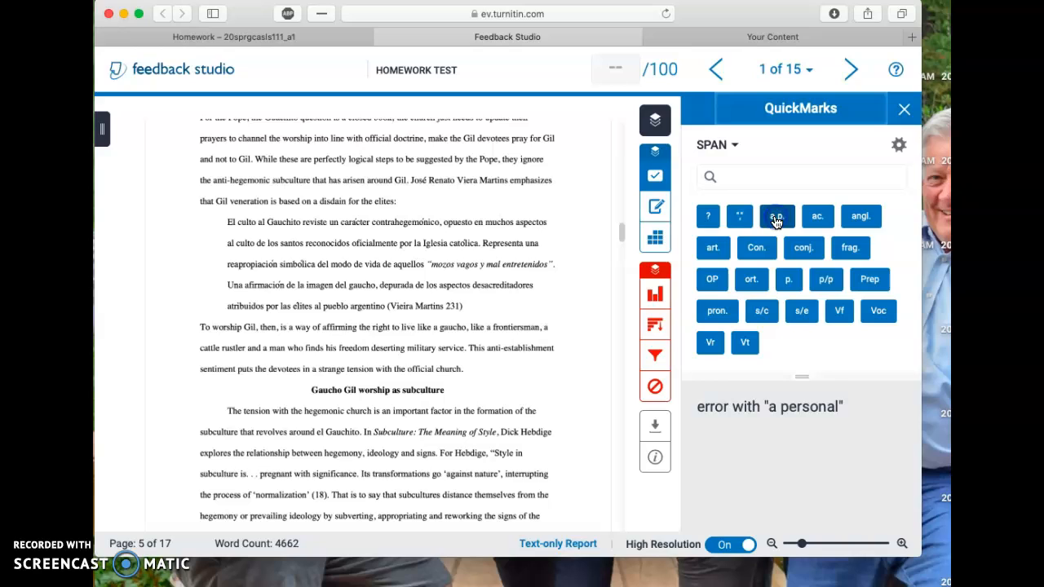
left_click(816, 220)
left_click(858, 218)
left_click(755, 249)
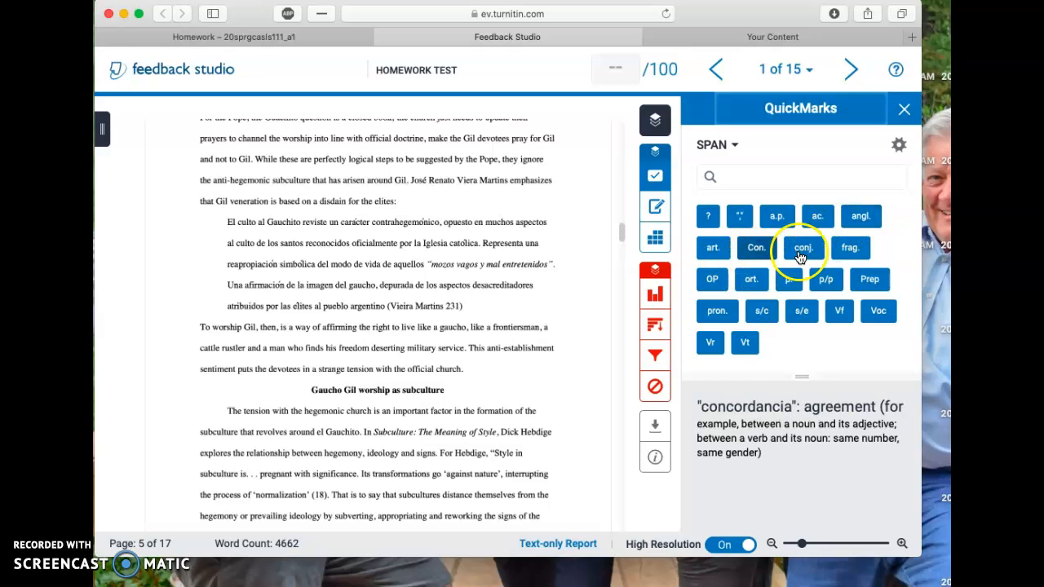
Place the frag. QuickMark on the first line of the "El culto al Gauchito" quotation and delete it
left_click(850, 247)
left_click_drag(850, 247, 368, 222)
left_click(321, 345)
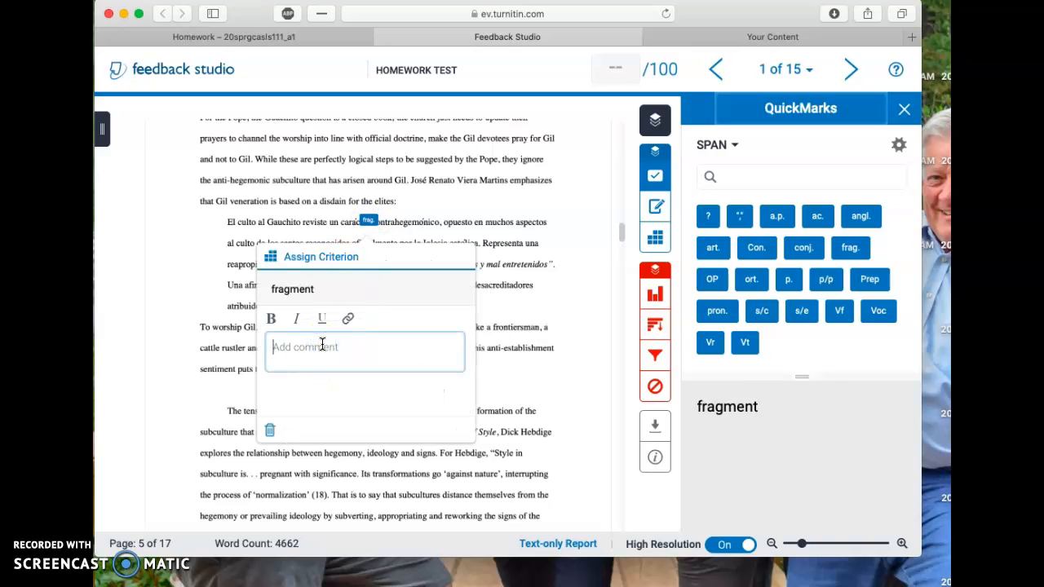
left_click(270, 429)
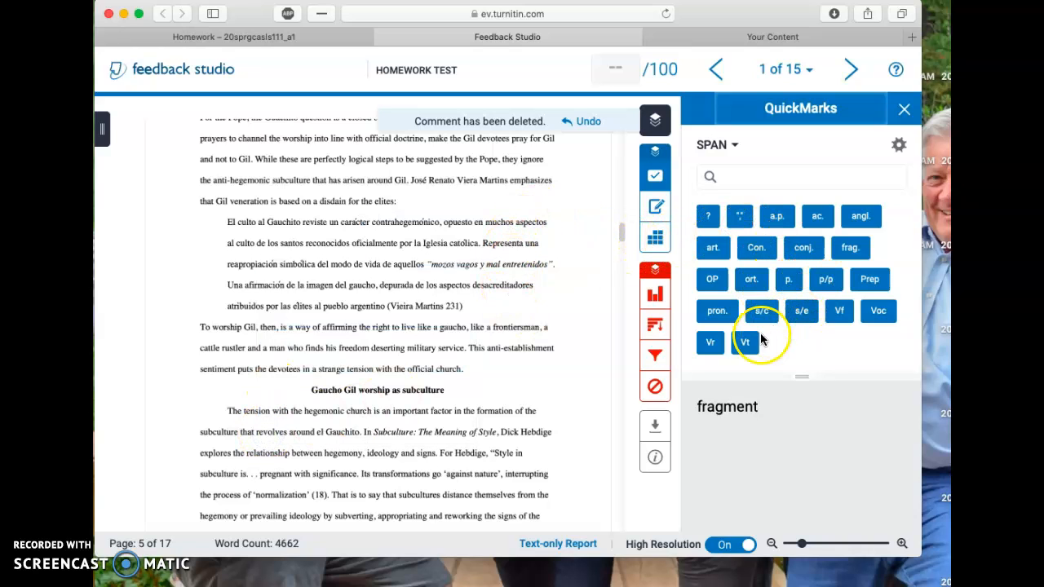
Highlight "Gil veneration is based on a disdain for the elites:" and attach the comment "this makes no sense"
left_click(306, 234)
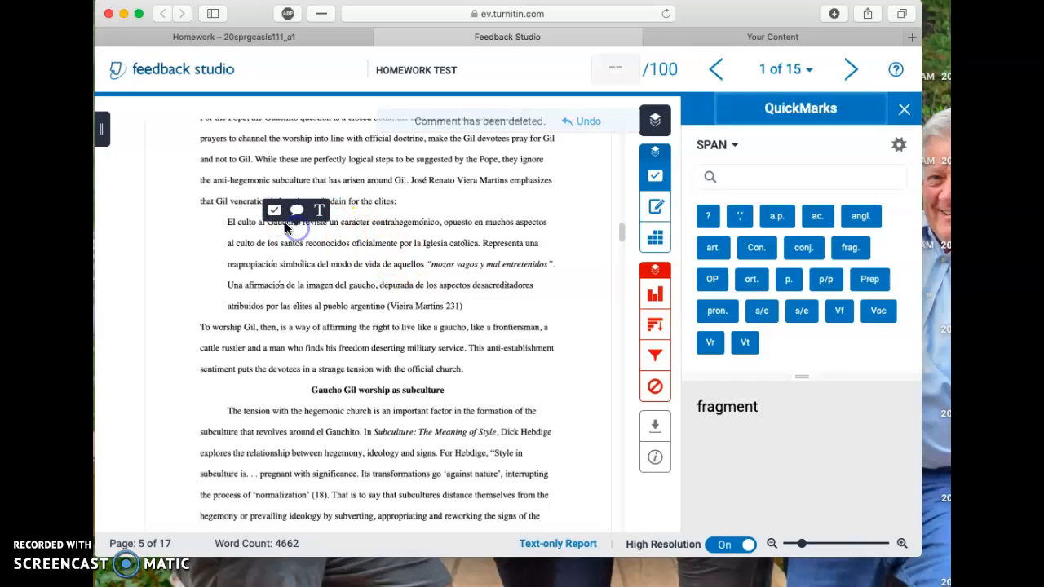
left_click(245, 204)
left_click_drag(222, 205, 313, 205)
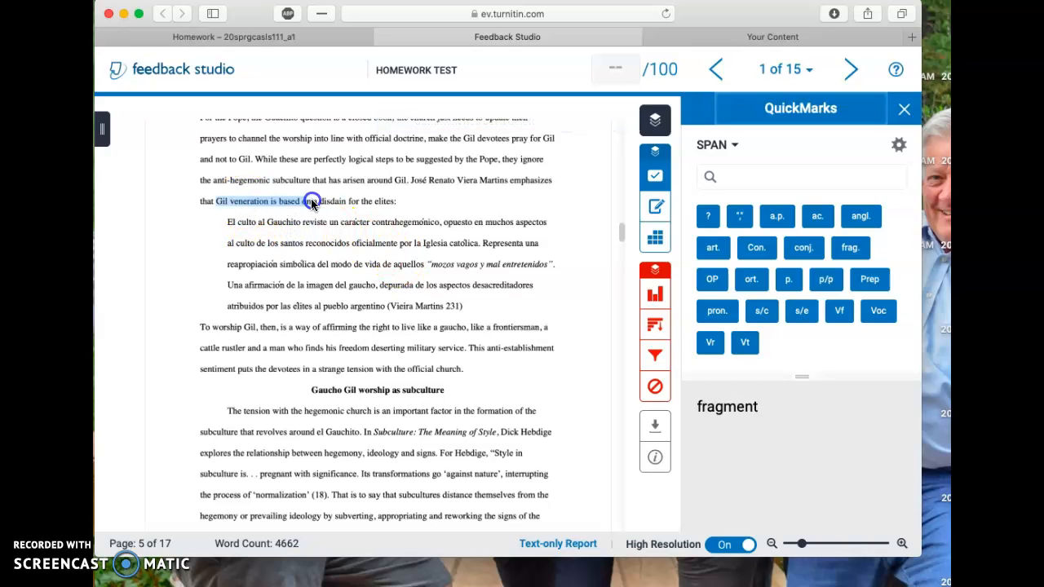
left_click(396, 190)
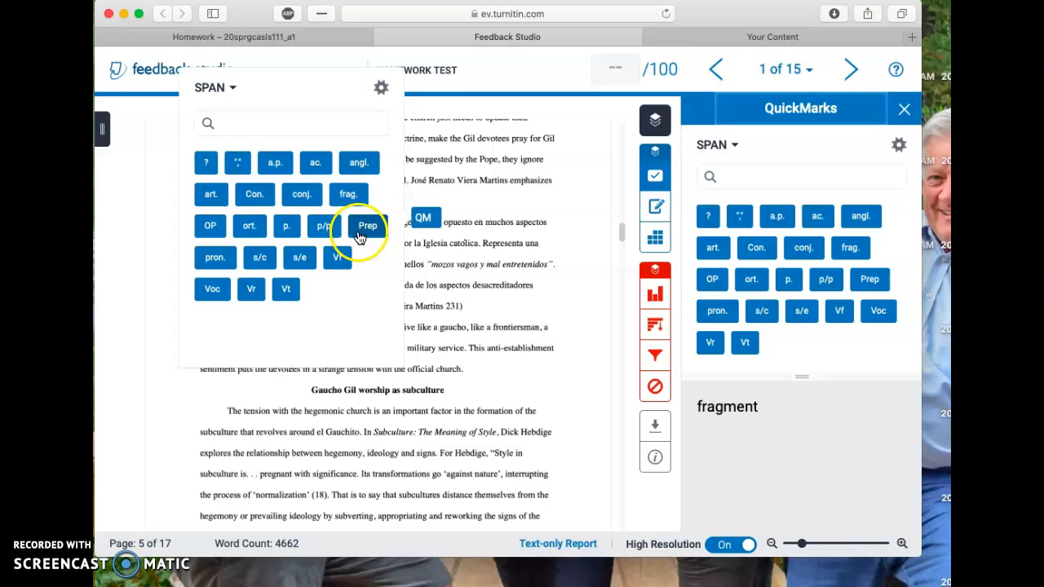
left_click(443, 190)
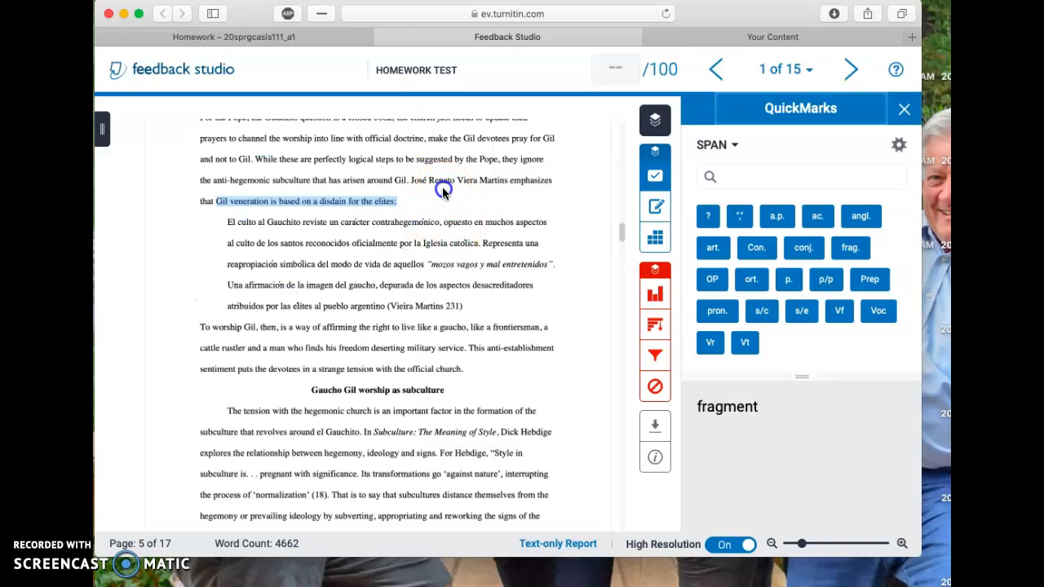
left_click(330, 201)
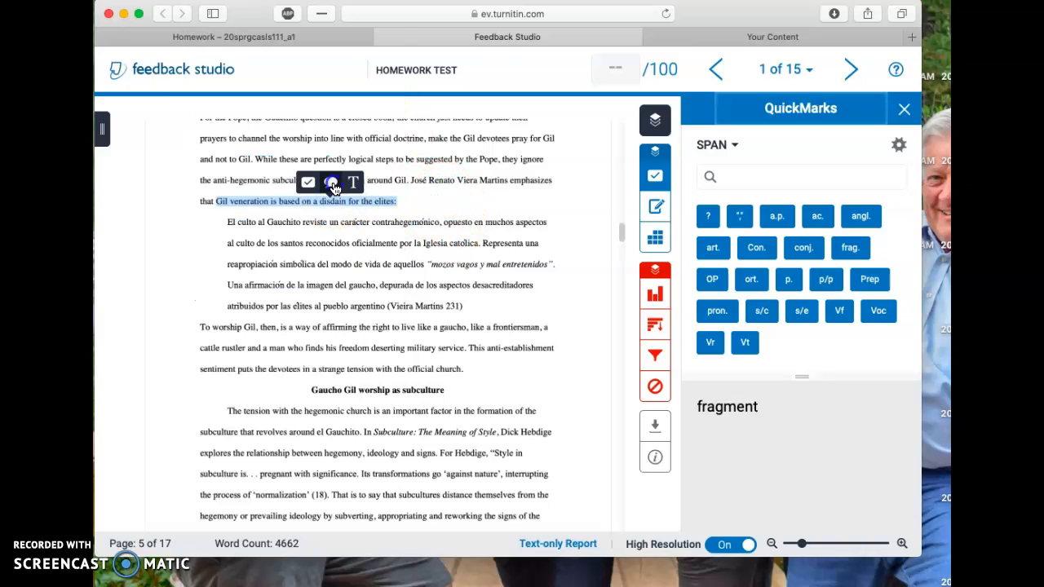
left_click(332, 184)
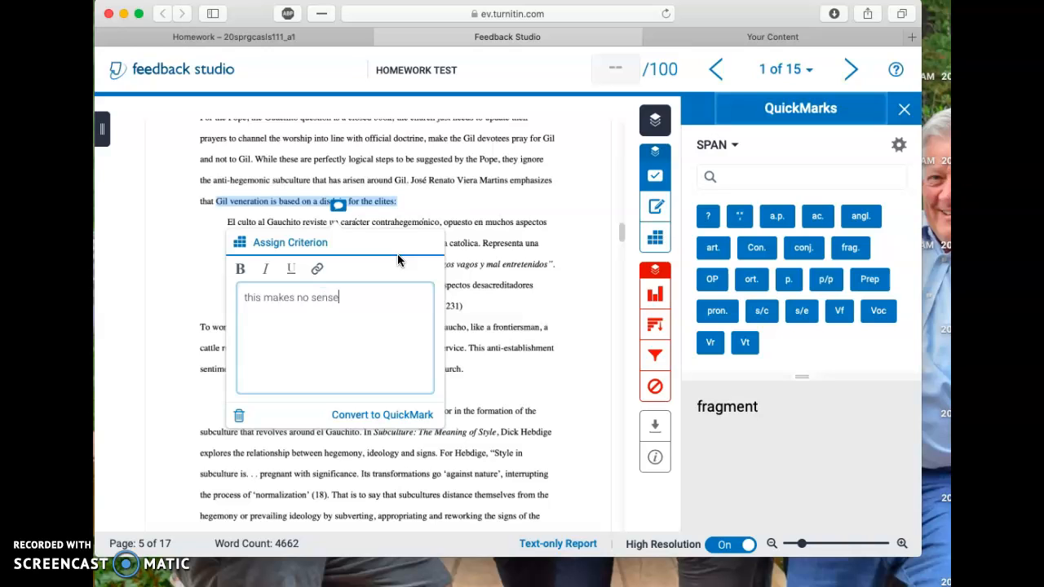
left_click(482, 247)
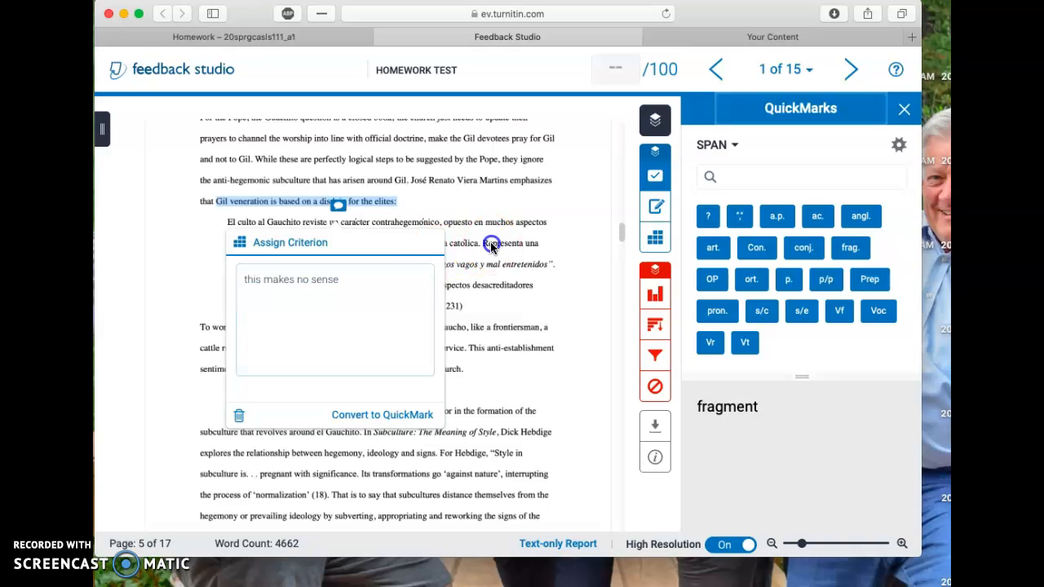
In the SPAN 111 Compositions rubric, rate Completion and Vocabulary as Exceeds expectations and Accuracy as Almost meets expectations
left_click(654, 243)
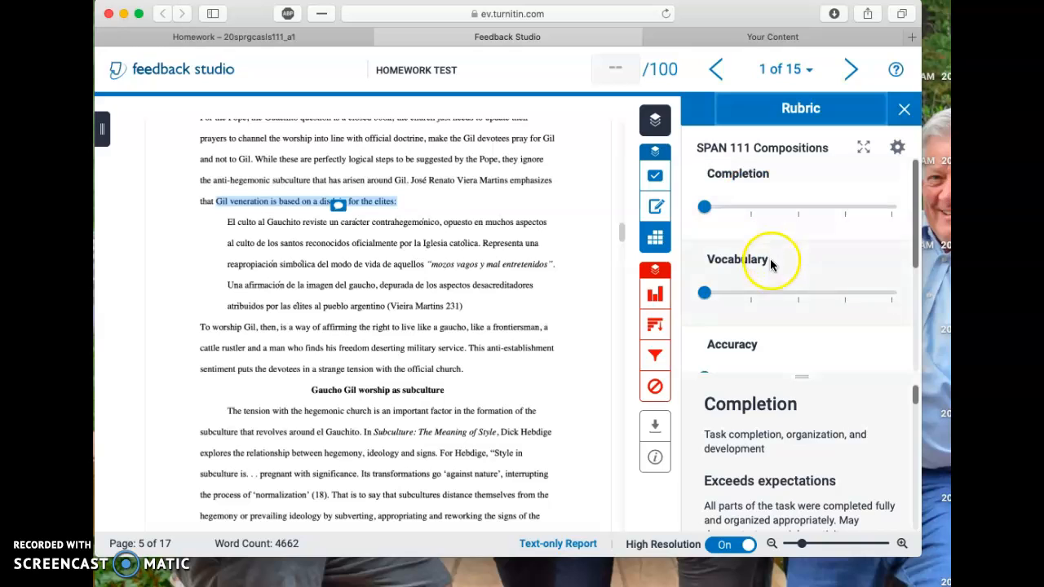
scroll(804, 293, "down", 5)
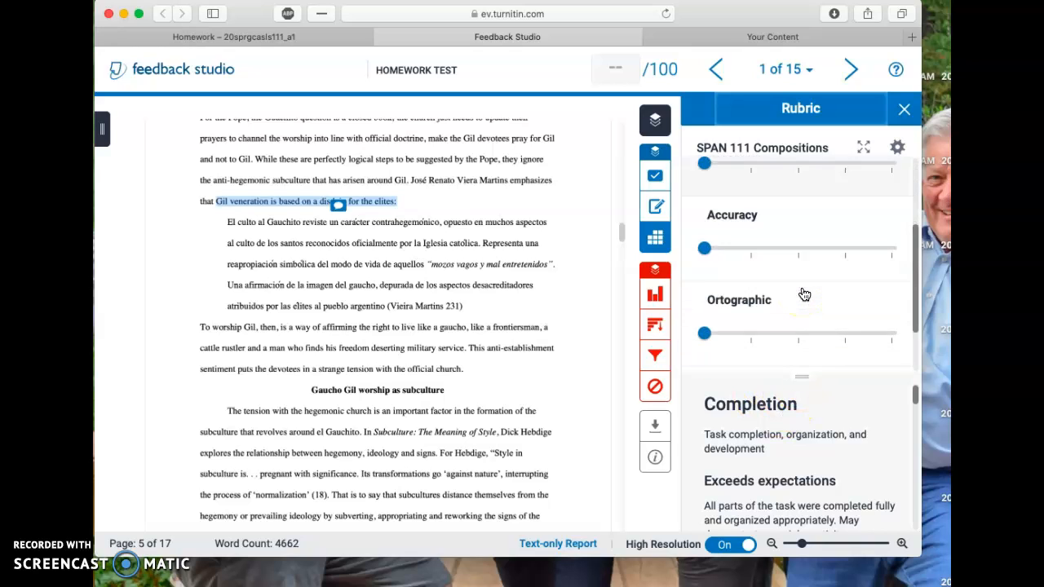
scroll(804, 294, "up", 5)
left_click_drag(706, 206, 751, 209)
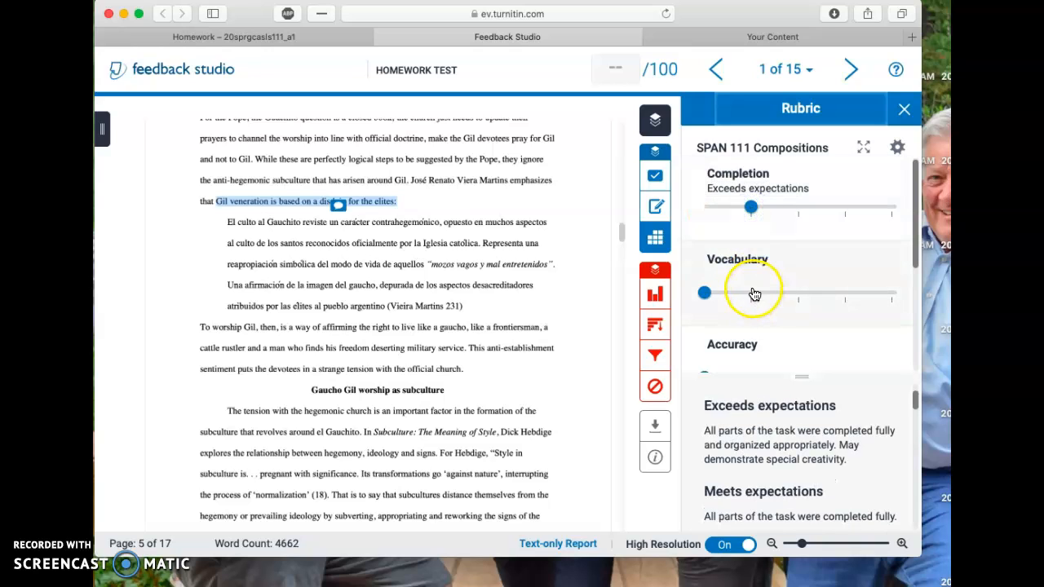
left_click(751, 292)
scroll(767, 301, "down", 2)
left_click(845, 272)
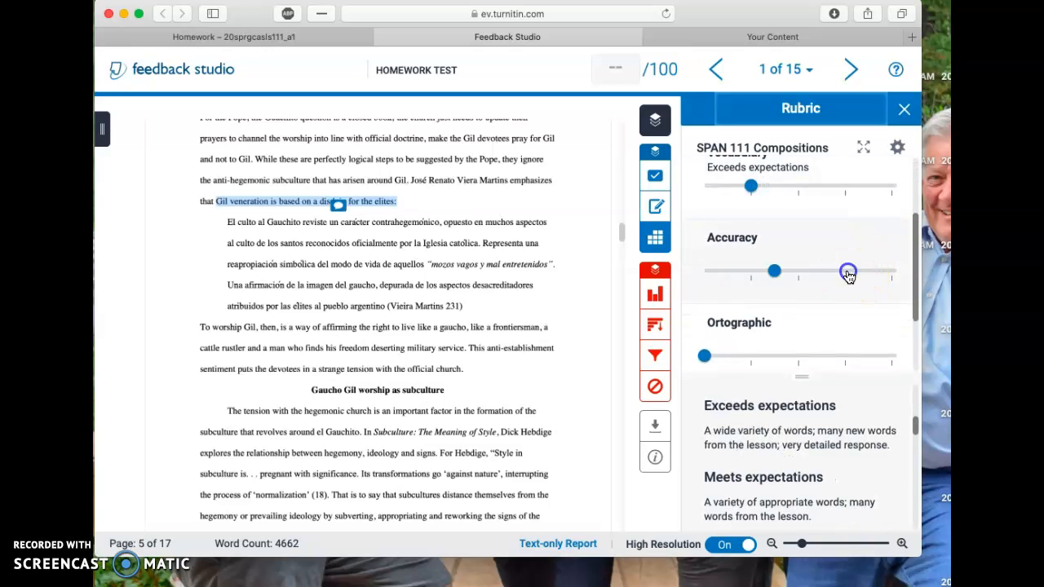
Examine the criteria and scales in the full SPAN 111 Compositions rubric table
left_click(898, 149)
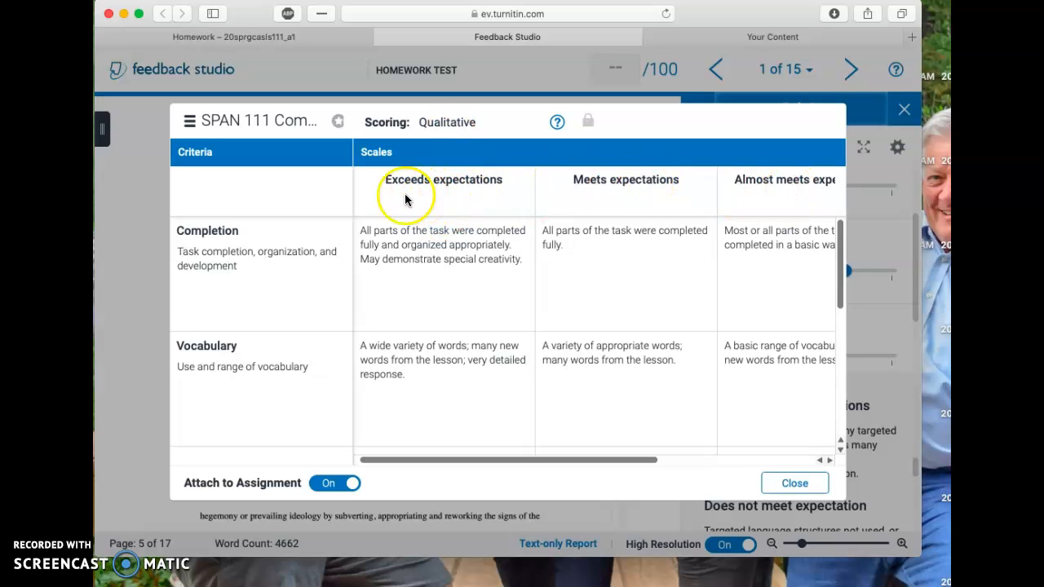
left_click(818, 489)
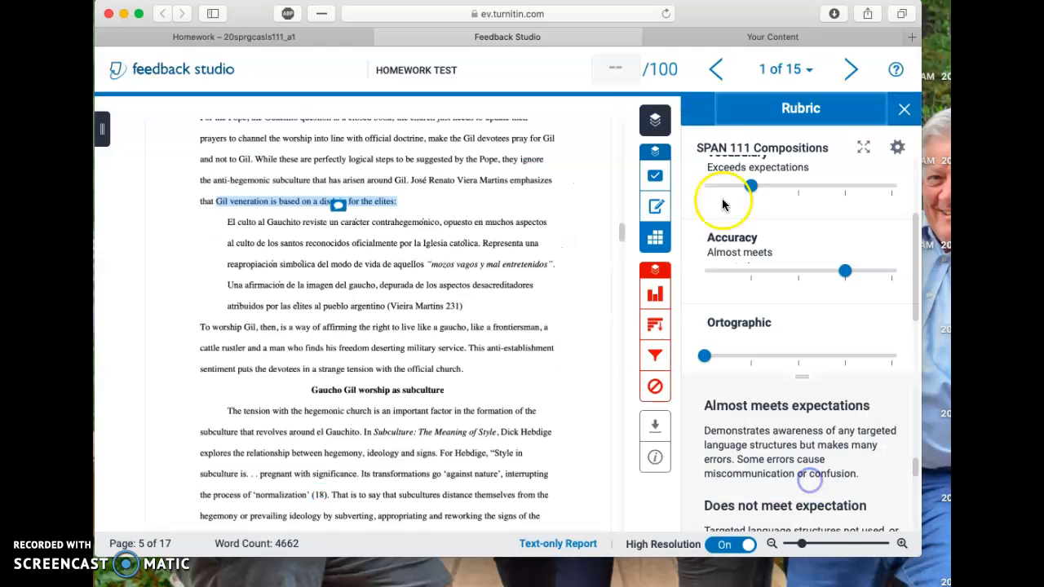
Change the Accuracy rating to Exceeds expectations and set it back to Almost meets expectations
left_click(616, 67)
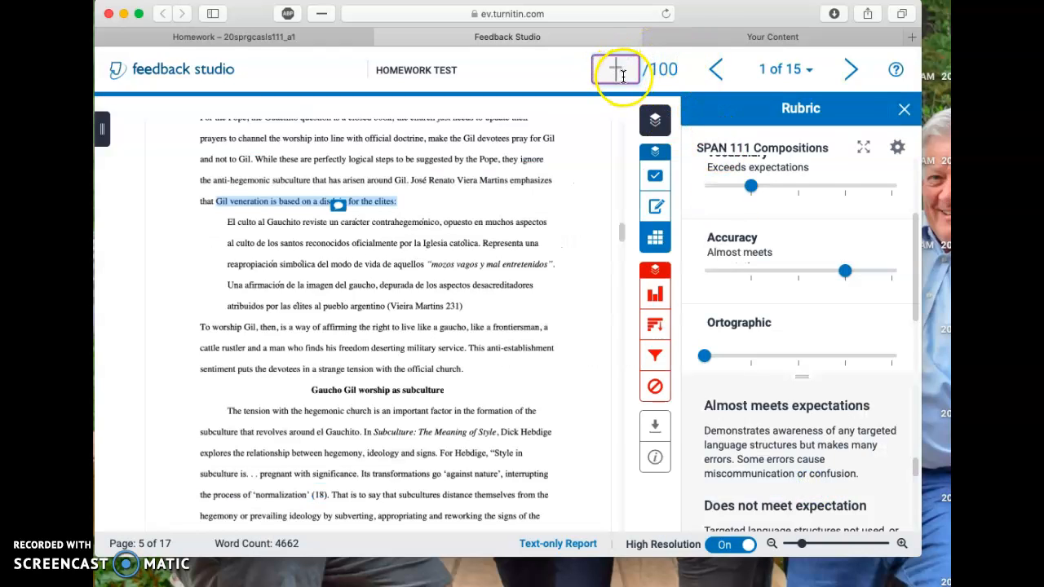
left_click_drag(844, 272, 750, 272)
left_click(843, 273)
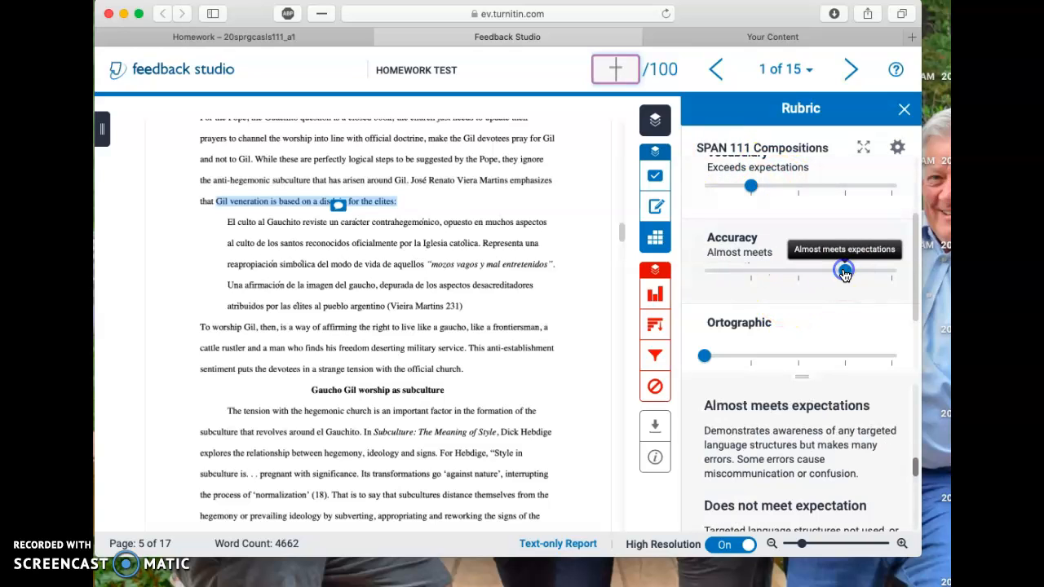
Look at the paper's Feedback Summary with its voice and text comment areas, and at the Similarity Report and its filters
left_click(654, 209)
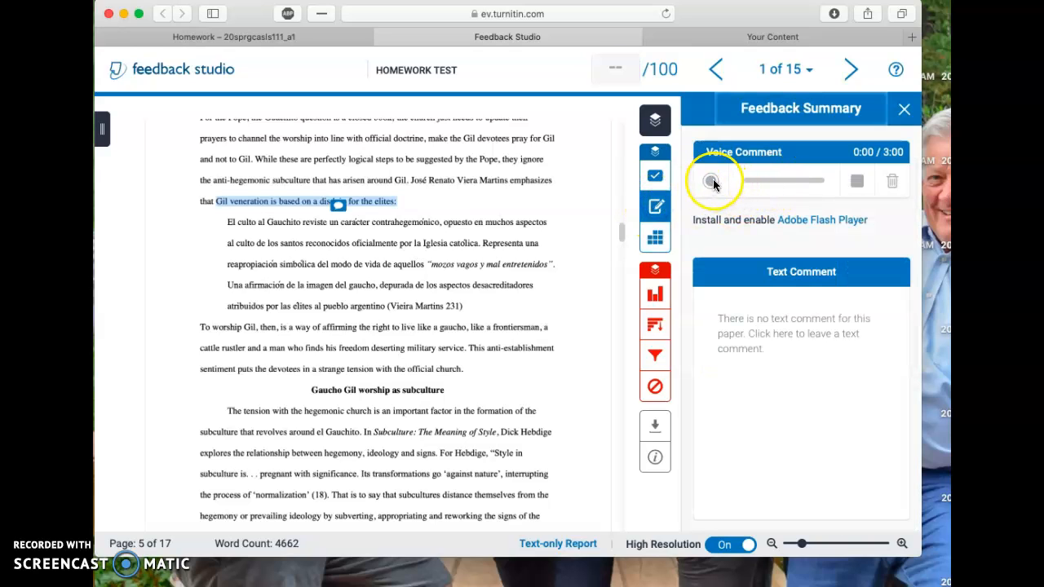
left_click(767, 313)
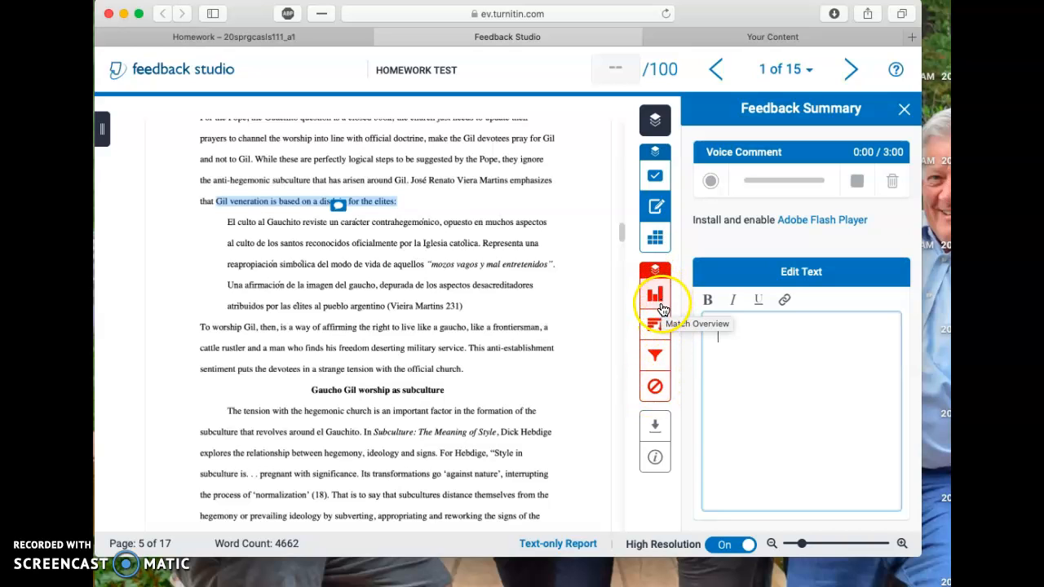
left_click(662, 329)
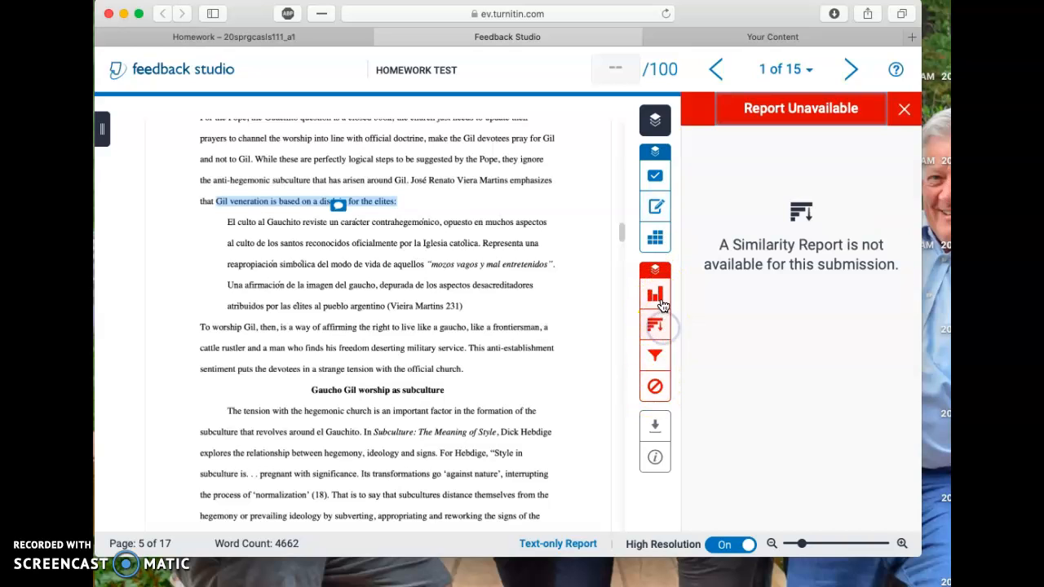
left_click(662, 361)
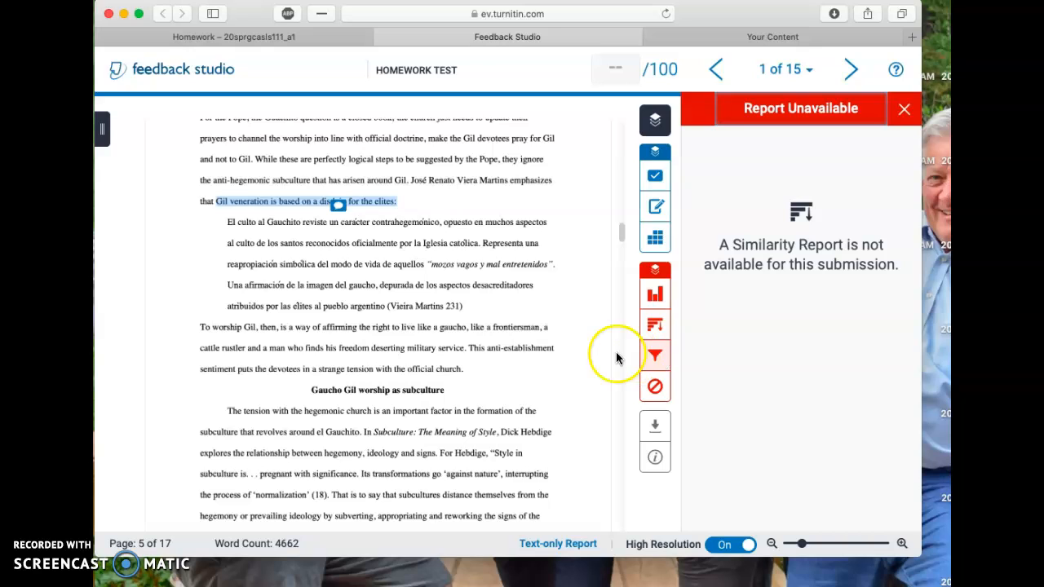
Create a QuickMark titled "p/p" with the description "problem with por/para" in the SPAN set and save it
left_click(652, 173)
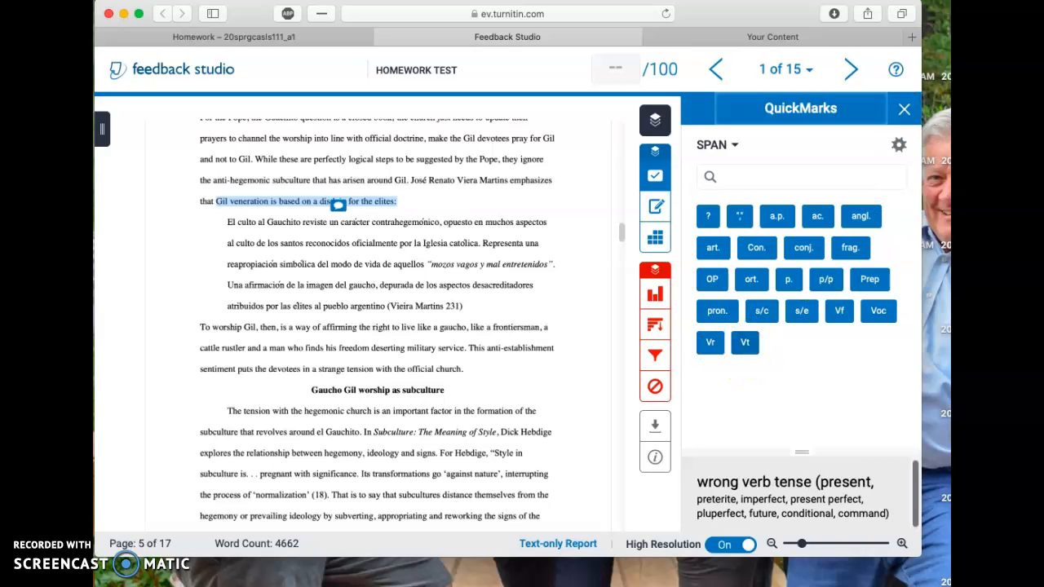
left_click(898, 147)
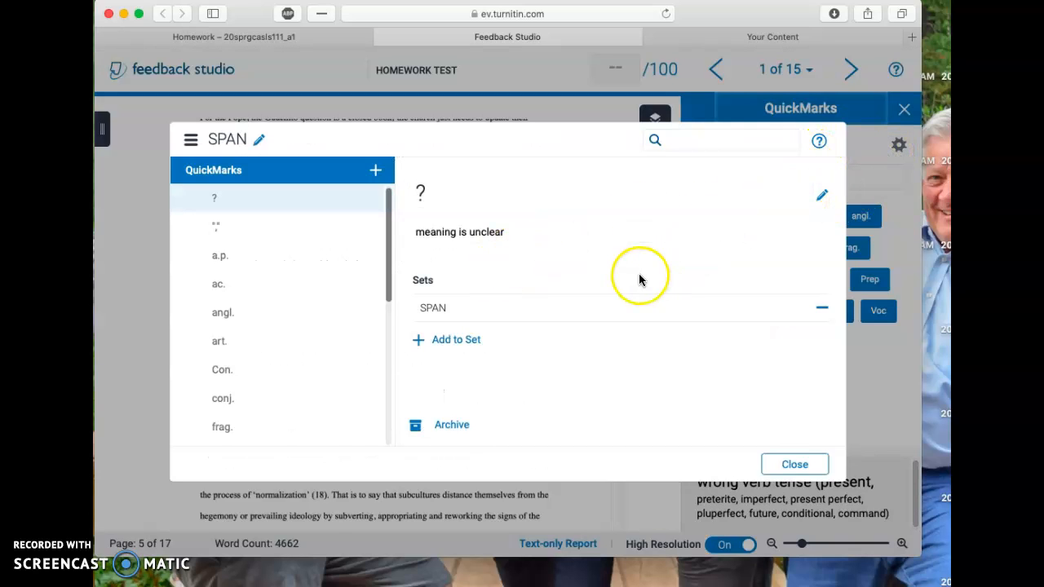
left_click(375, 171)
left_click(504, 199)
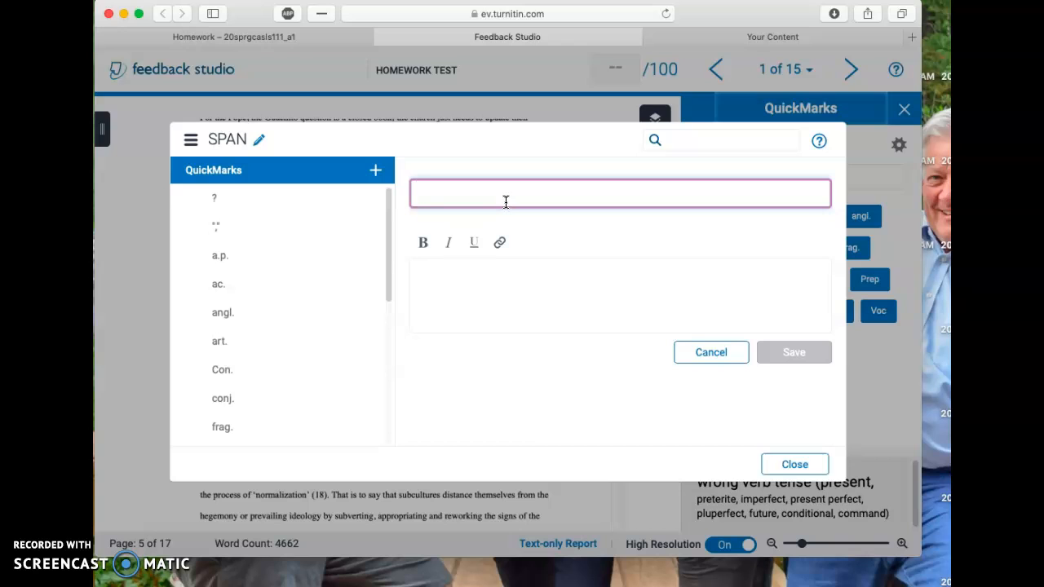
type("p/p")
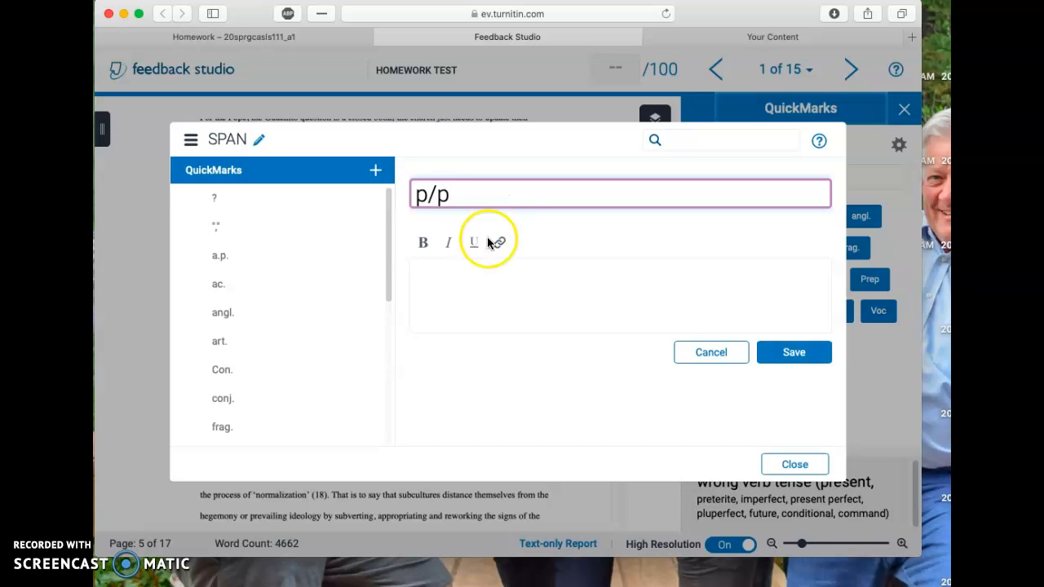
left_click(454, 270)
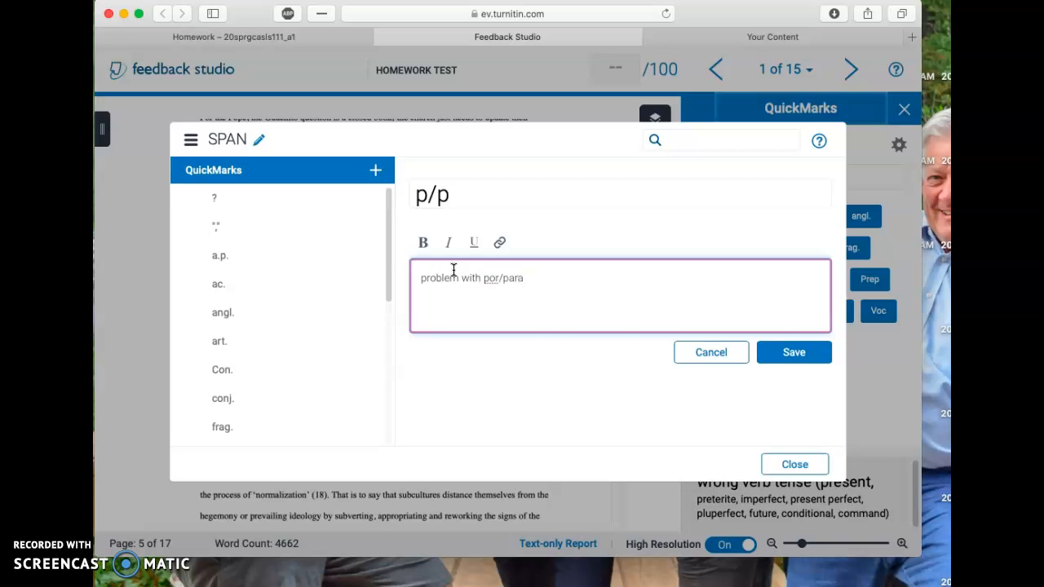
left_click(793, 352)
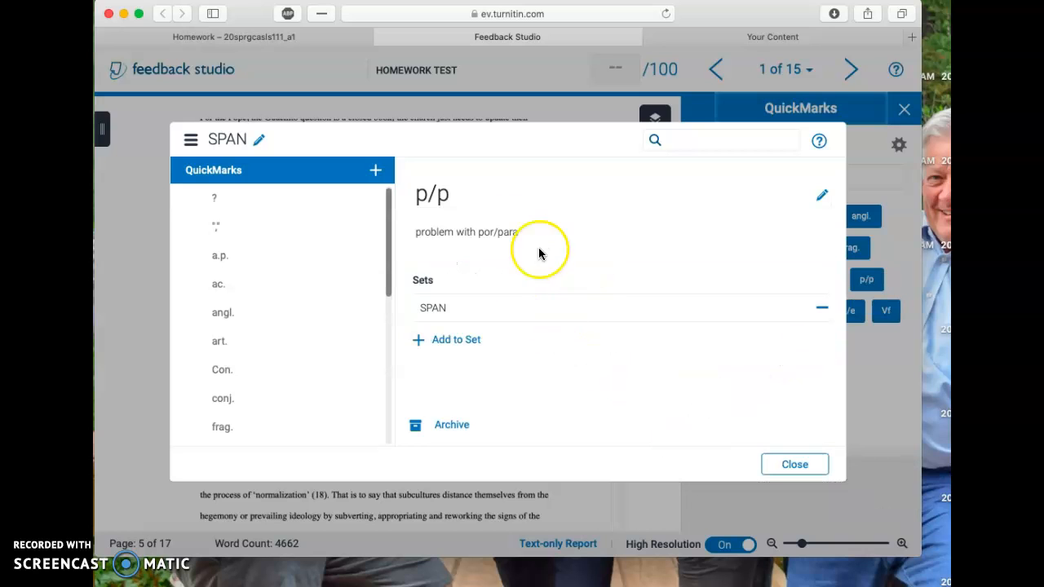
Archive the newly added "p/p" QuickMark and close the QuickMarks manager
left_click(415, 425)
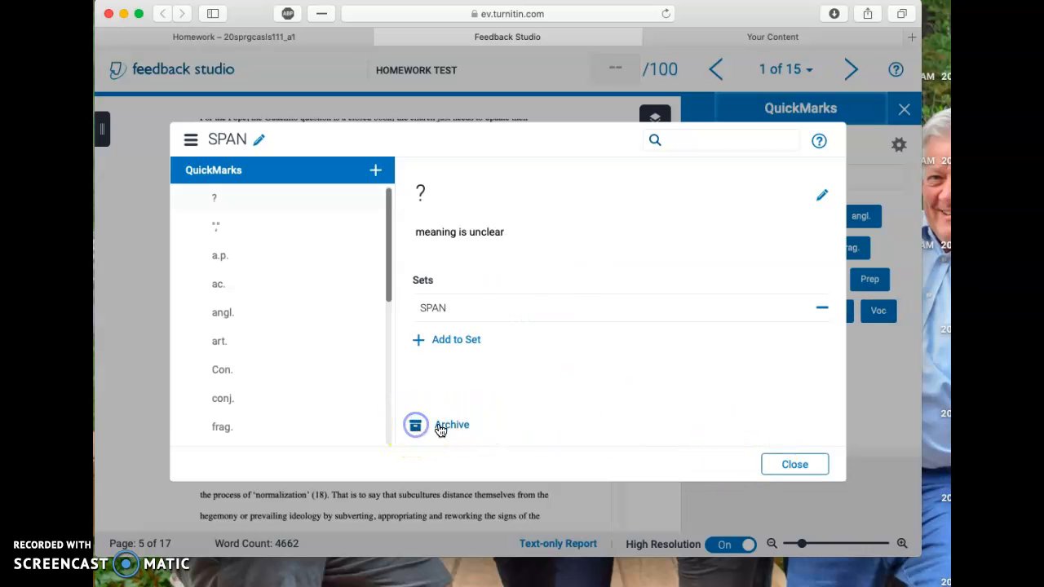
left_click(791, 464)
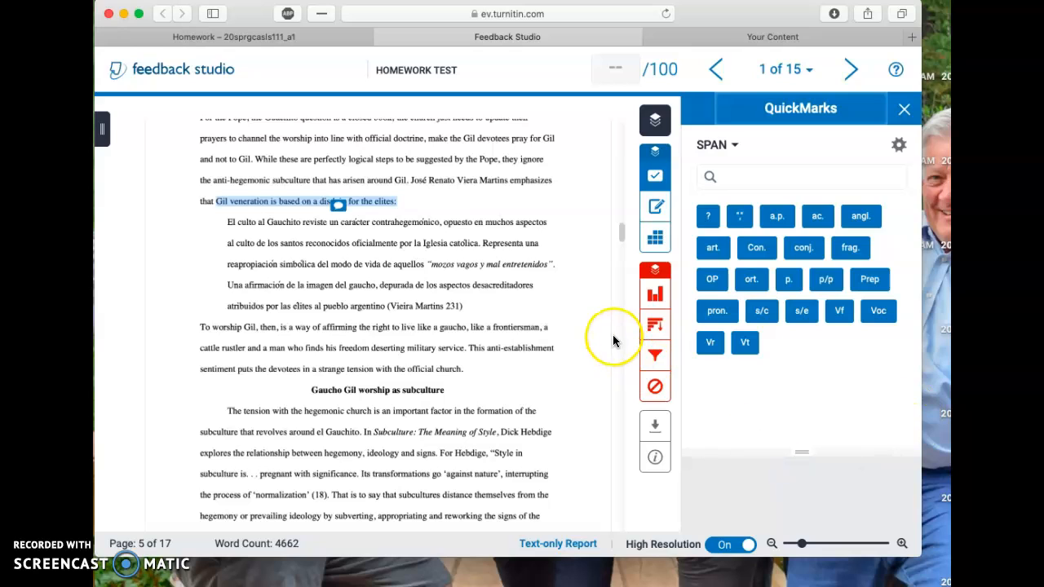